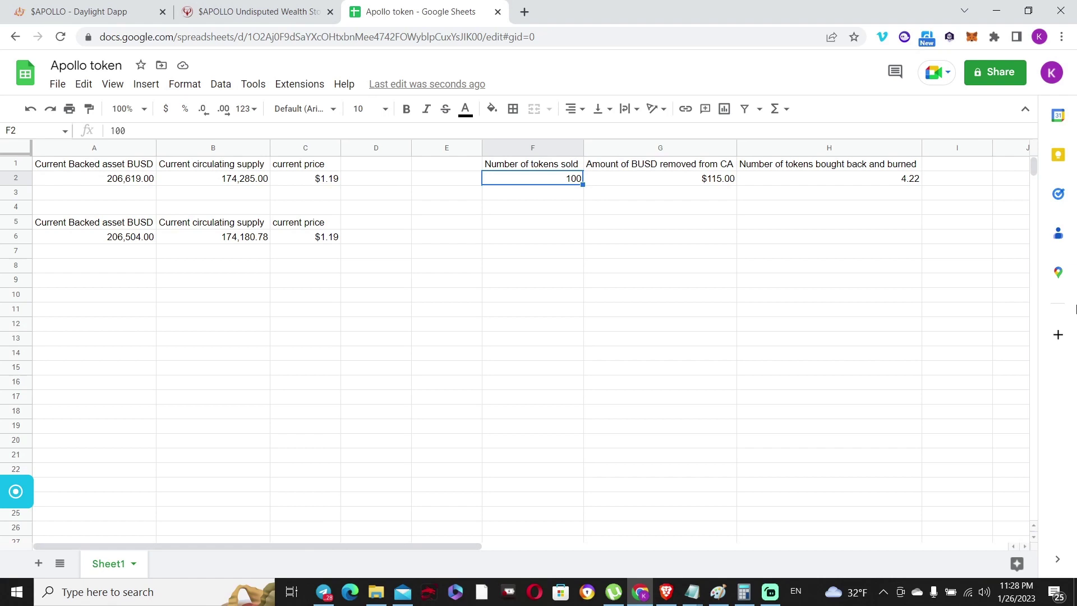
{"action": "left_click", "coordinate": [117, 182]}
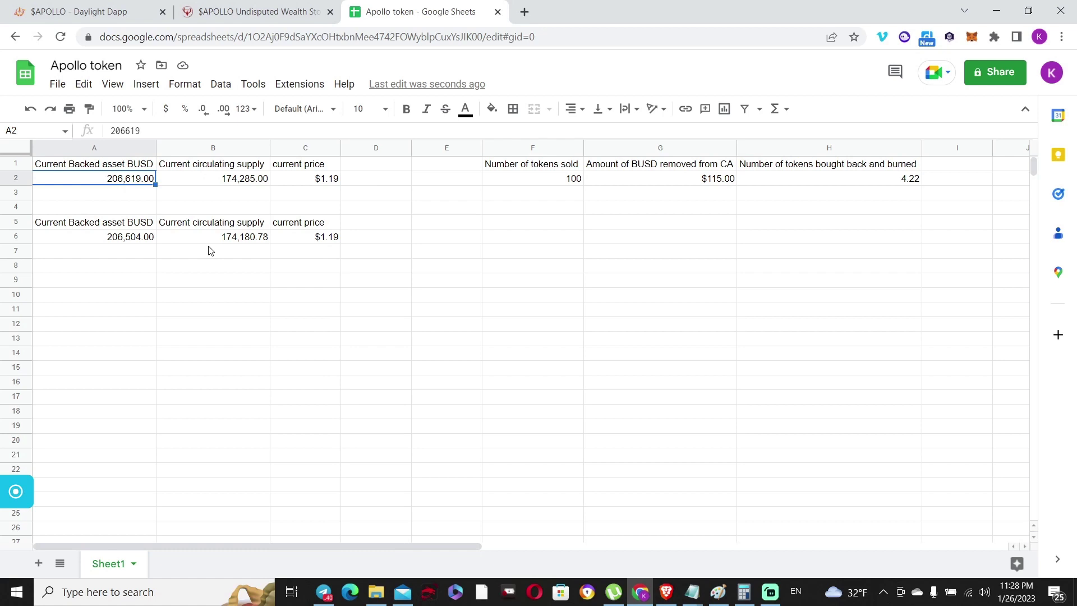
{"action": "left_click", "coordinate": [214, 180]}
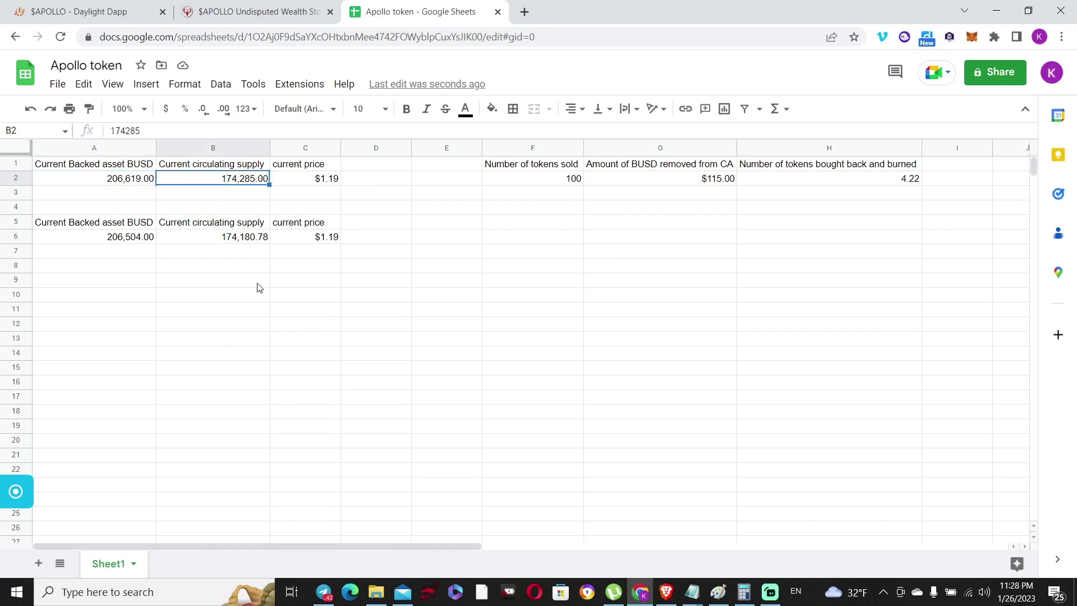
{"action": "left_click", "coordinate": [299, 181]}
{"action": "left_click", "coordinate": [429, 251]}
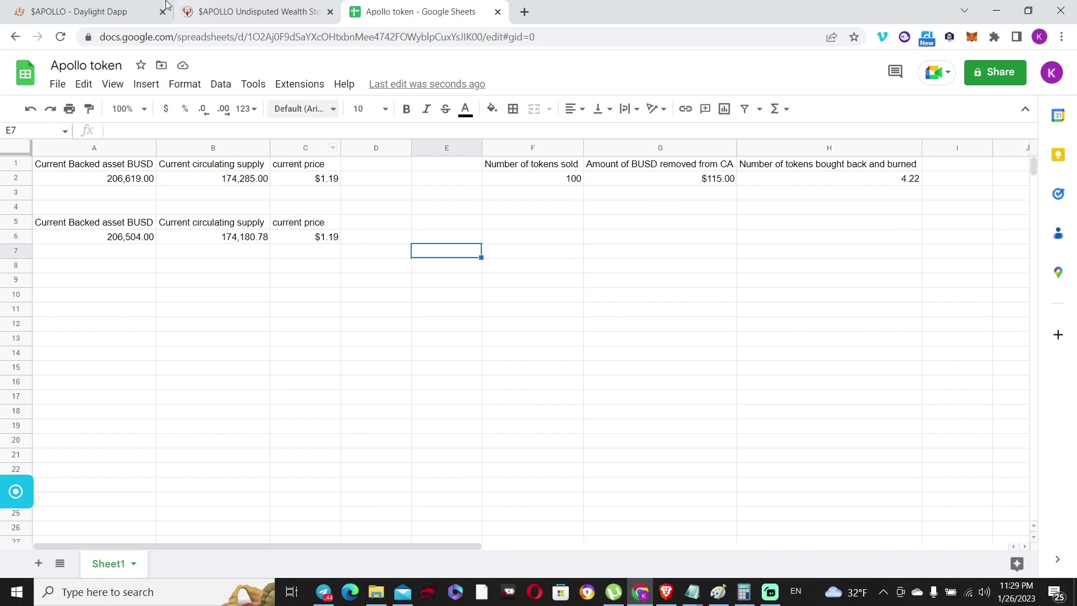
{"action": "left_click", "coordinate": [129, 12]}
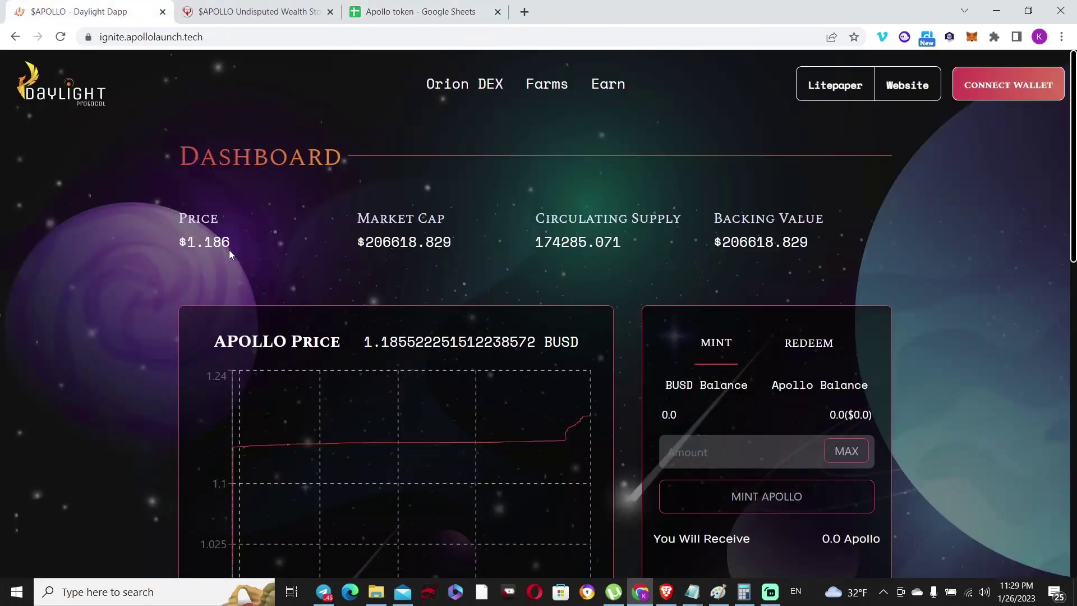
{"action": "left_click", "coordinate": [410, 11]}
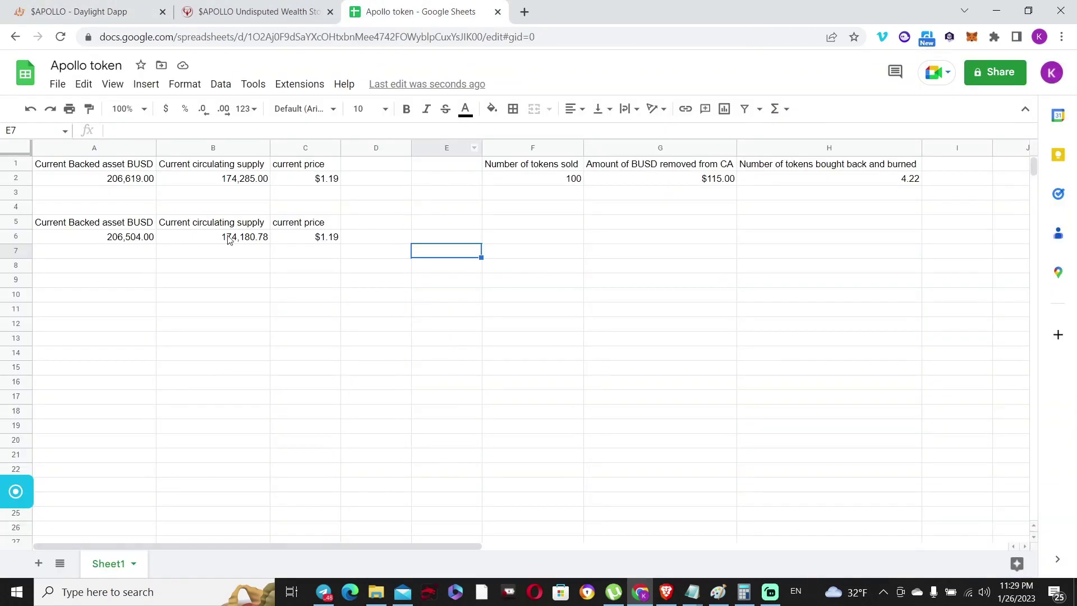
{"action": "left_click", "coordinate": [538, 183]}
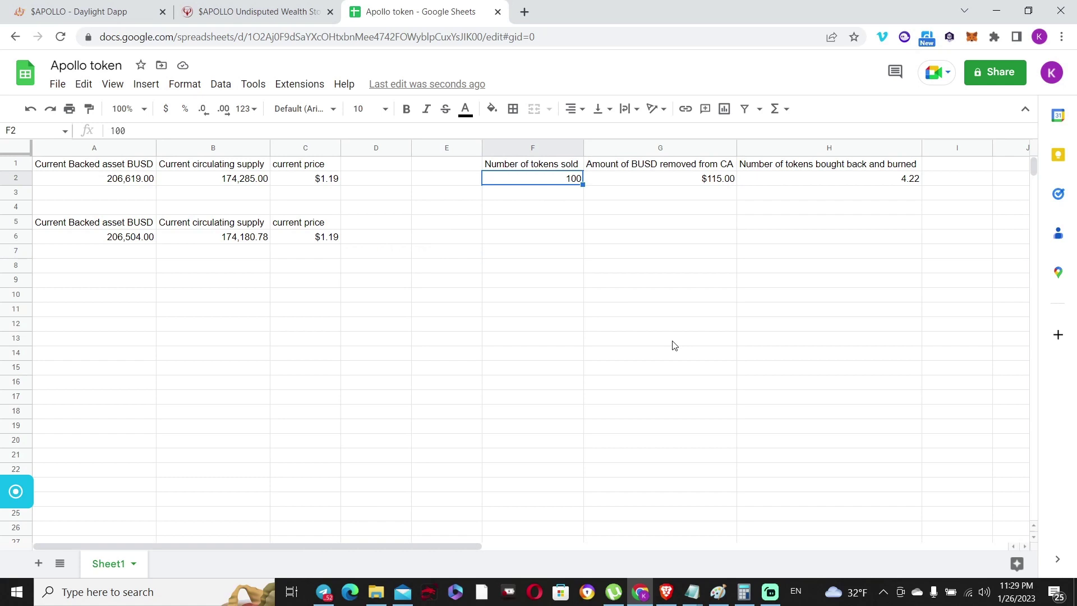
{"action": "left_click", "coordinate": [603, 179]}
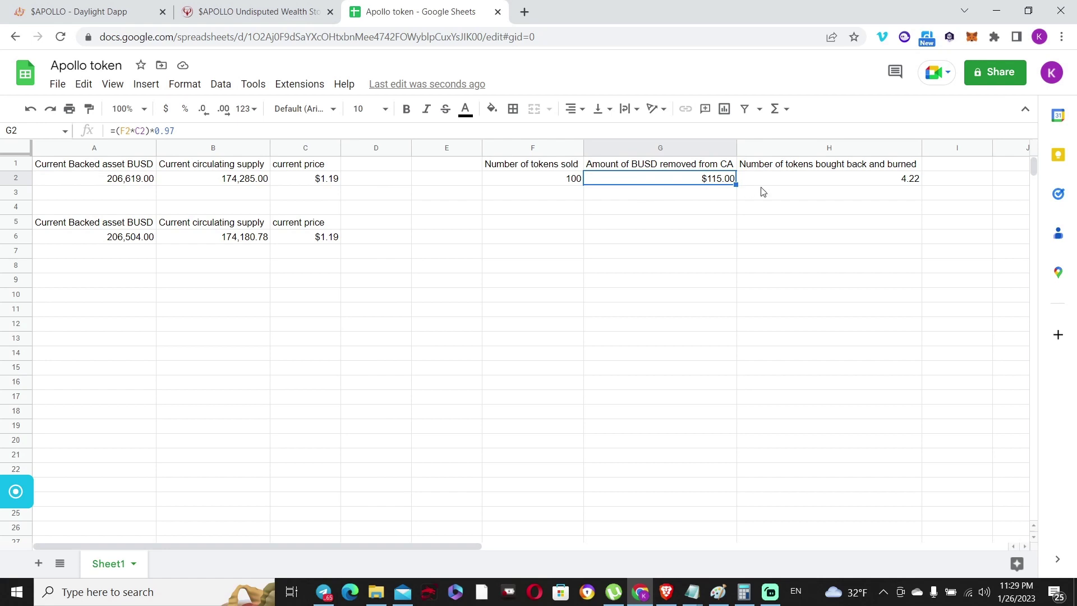
{"action": "left_click", "coordinate": [778, 189]}
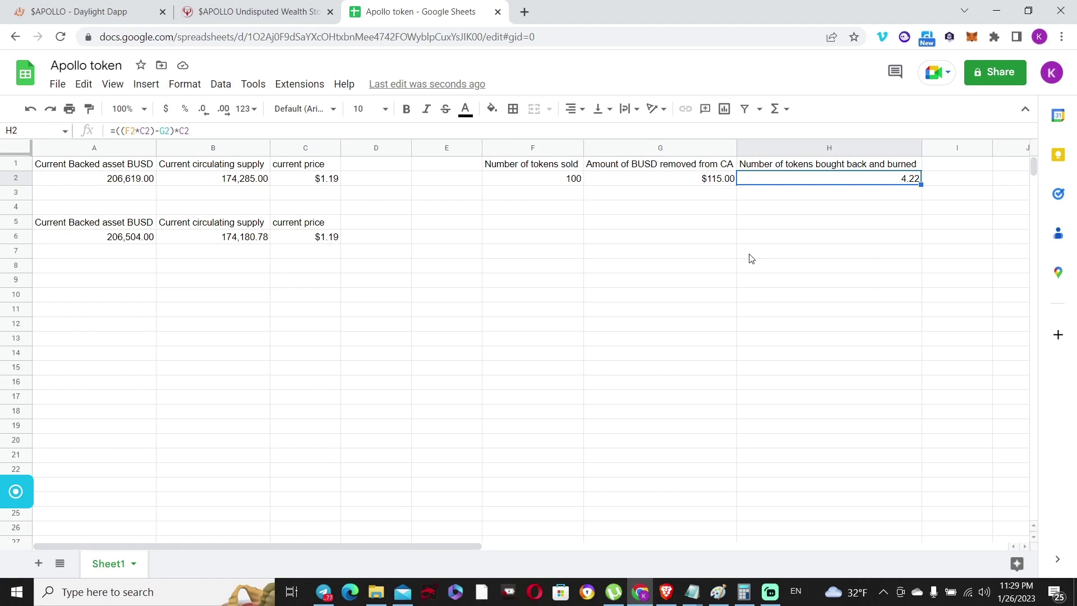
{"action": "left_click", "coordinate": [130, 238]}
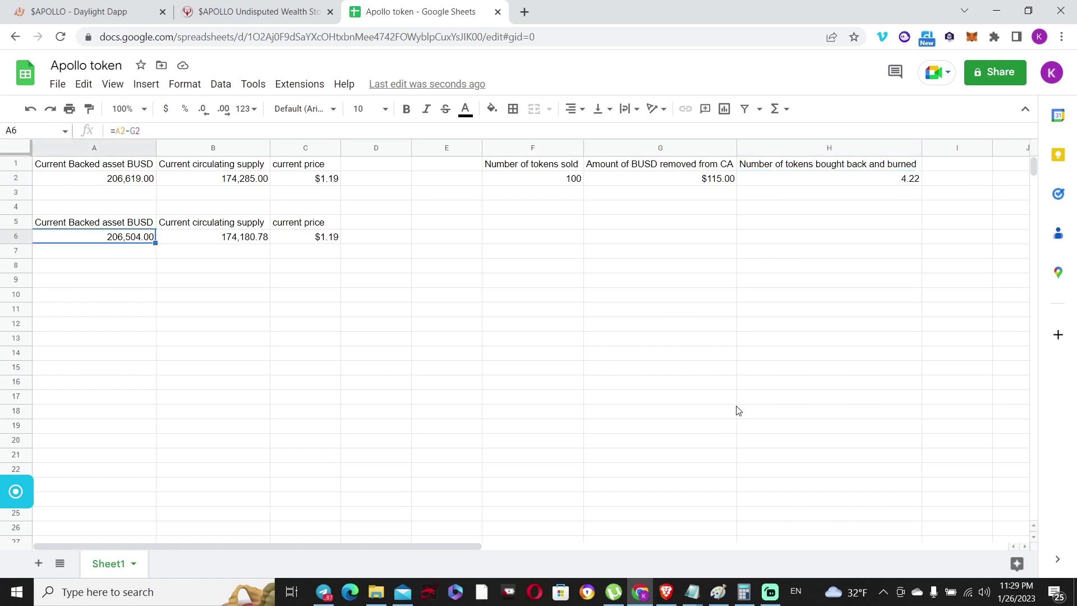
{"action": "left_click", "coordinate": [703, 179]}
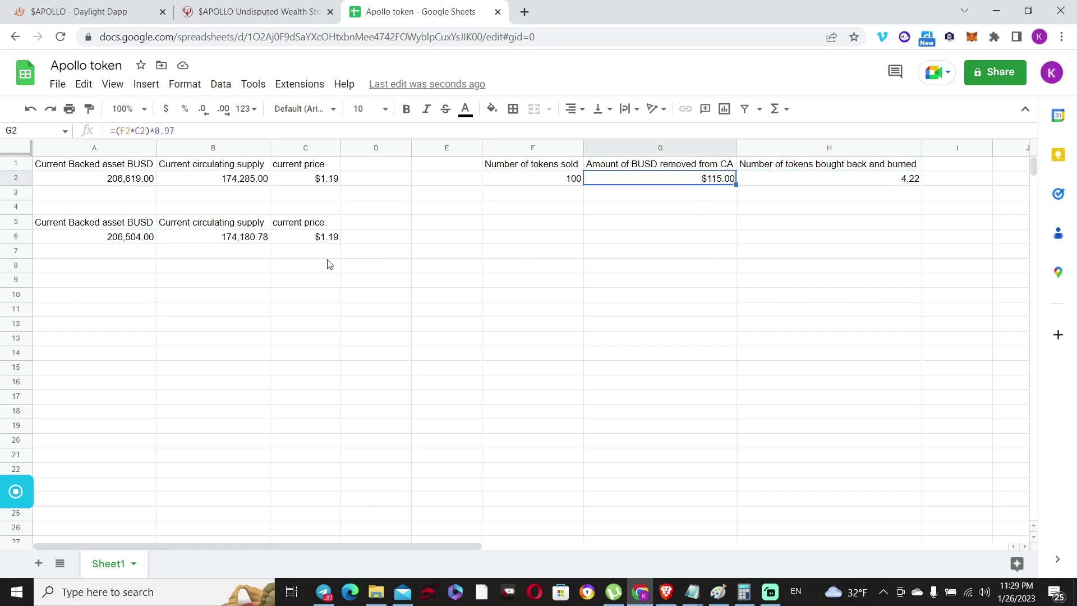
{"action": "left_click", "coordinate": [242, 236]}
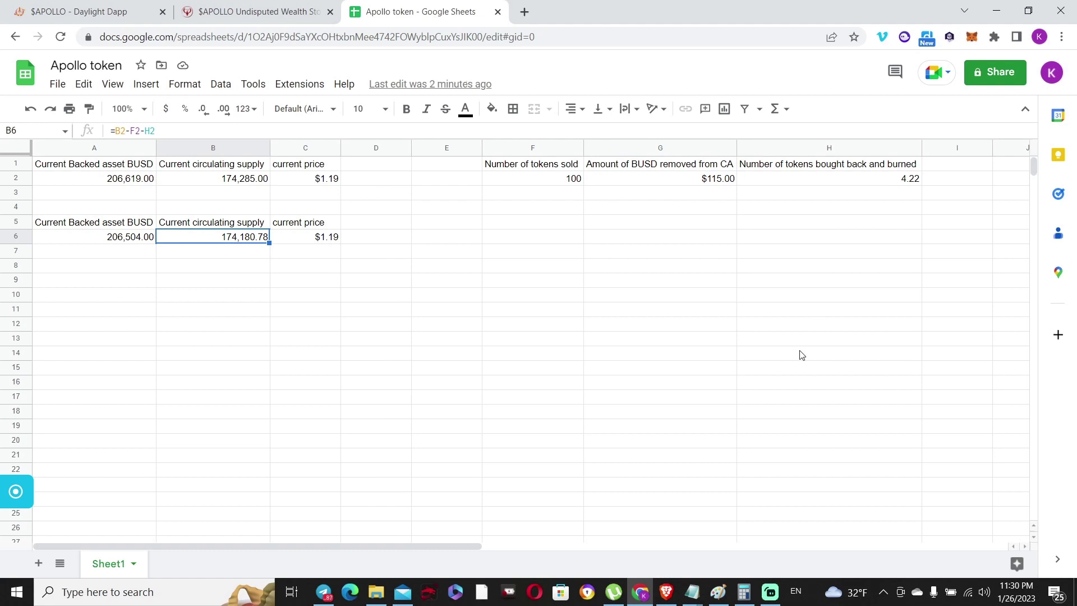
{"action": "left_click", "coordinate": [310, 241]}
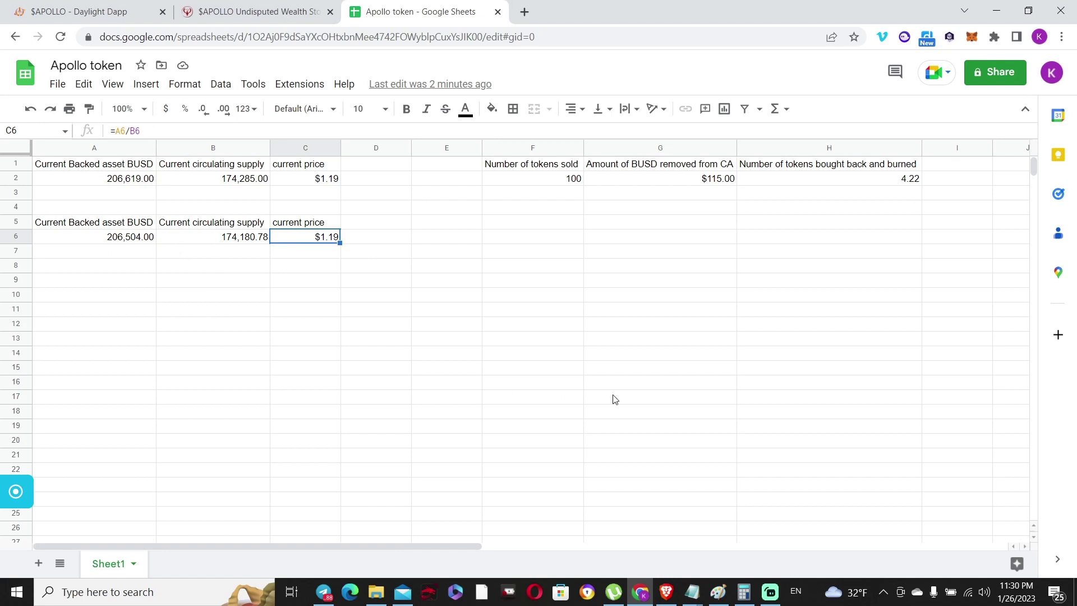
{"action": "left_click", "coordinate": [555, 180]}
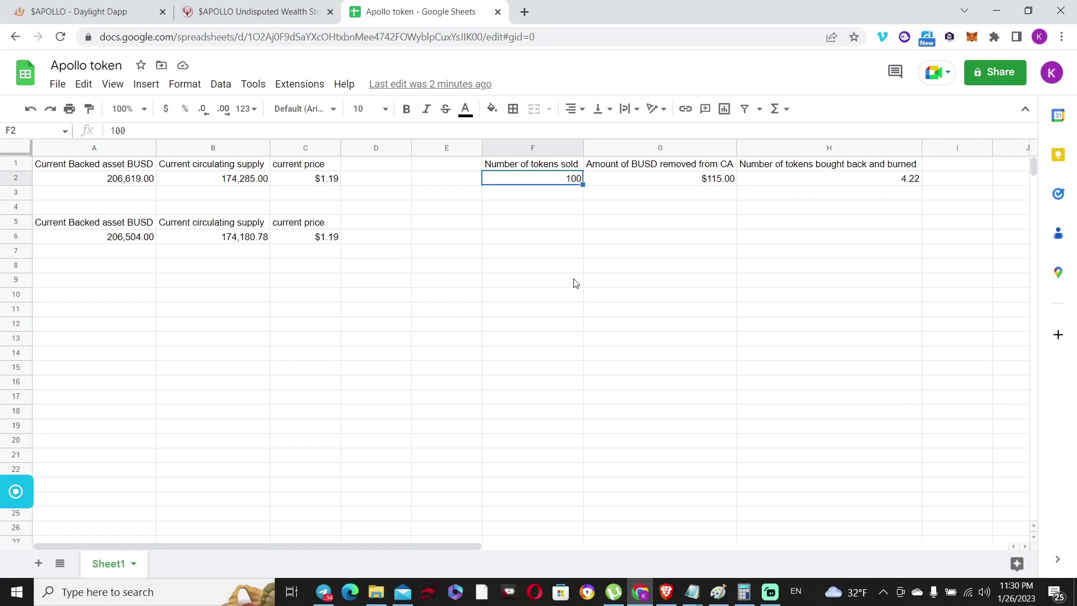
Enter 1000, then 5000, as the tokens sold in F2 and watch the model recalculate
{"action": "type", "text": "1000"}
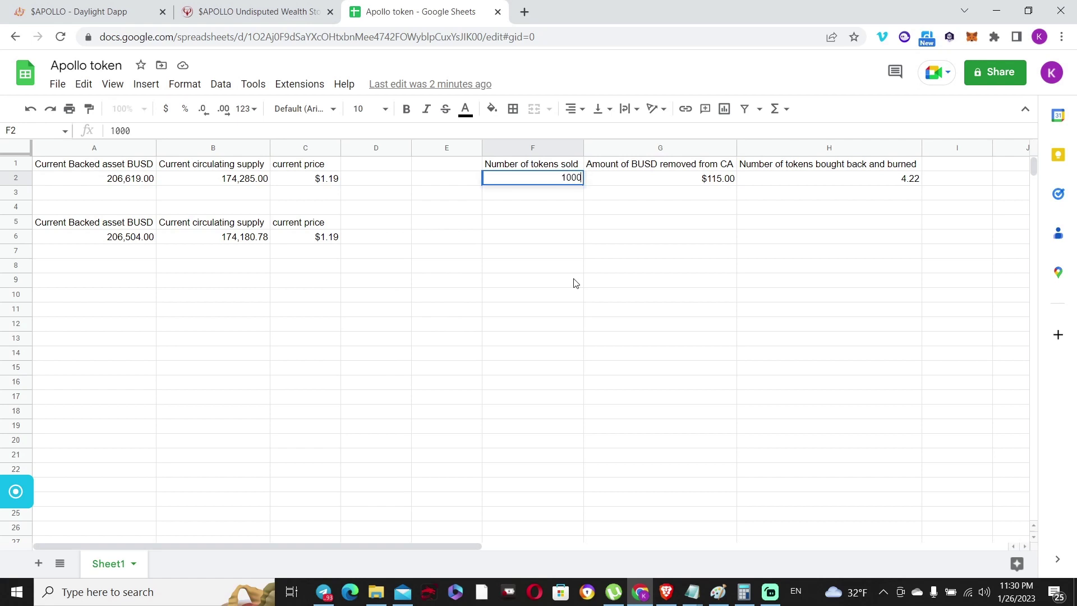
{"action": "key", "text": "Return"}
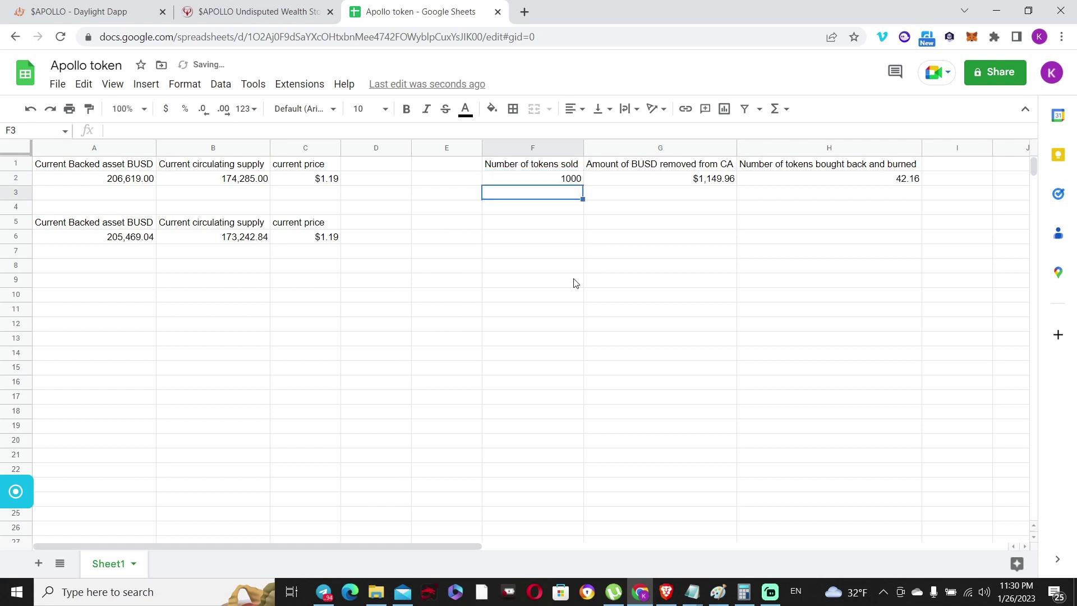
{"action": "left_click", "coordinate": [547, 183]}
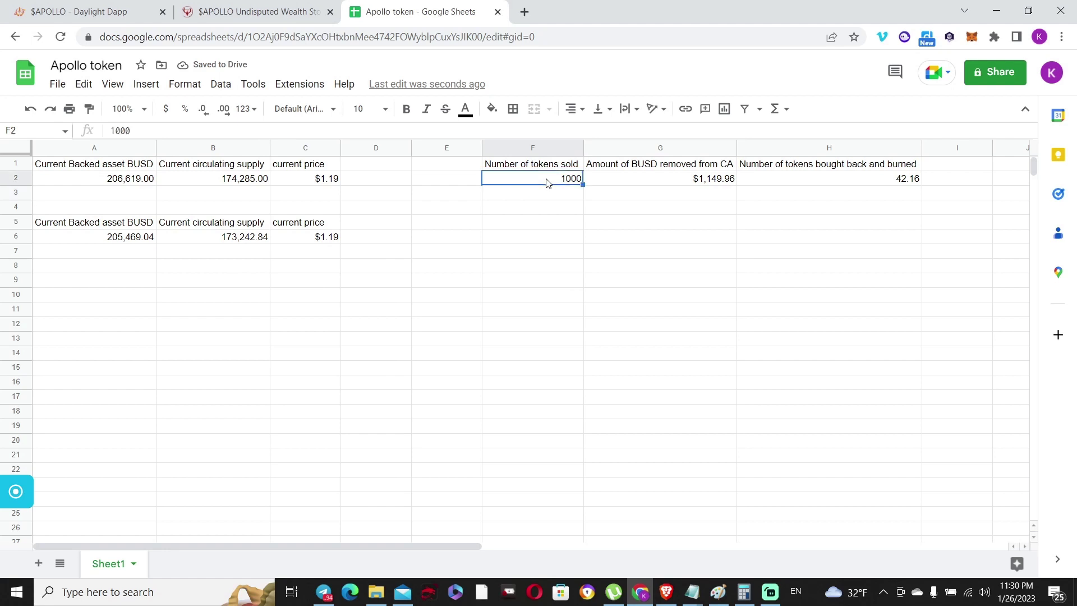
{"action": "type", "text": "5000"}
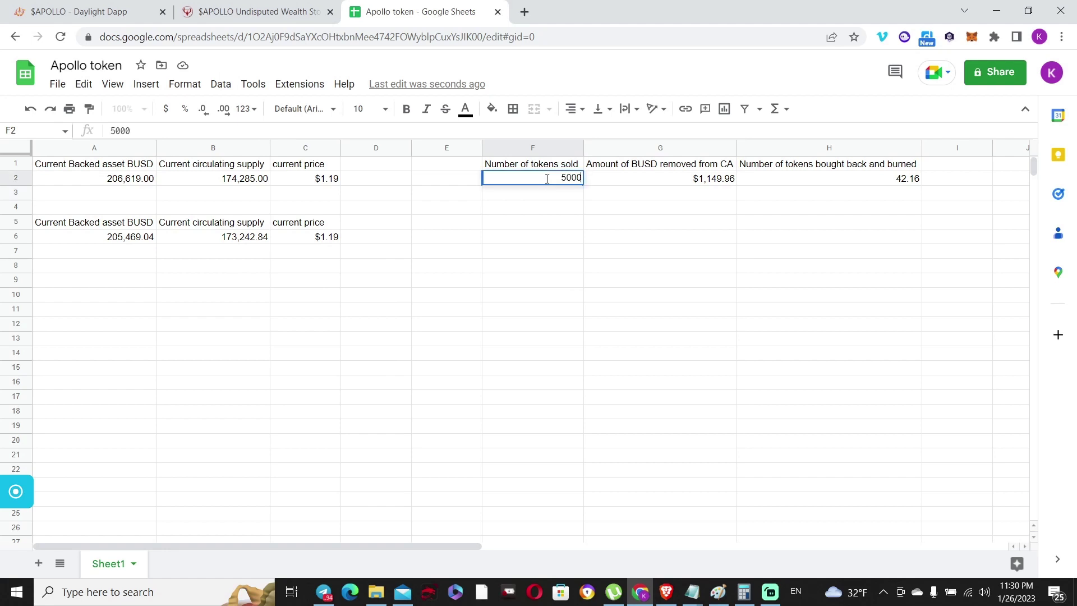
{"action": "key", "text": "Return"}
Raise tokens sold in F2 to 10000, then 100000, bringing the price to $1.31
{"action": "left_click", "coordinate": [554, 182]}
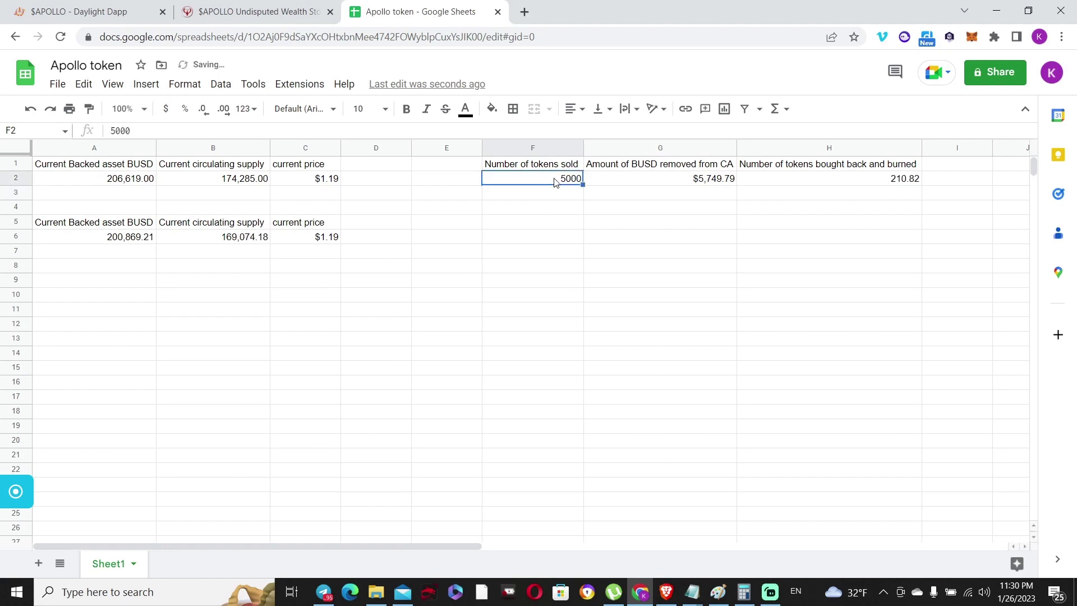
{"action": "type", "text": "10000"}
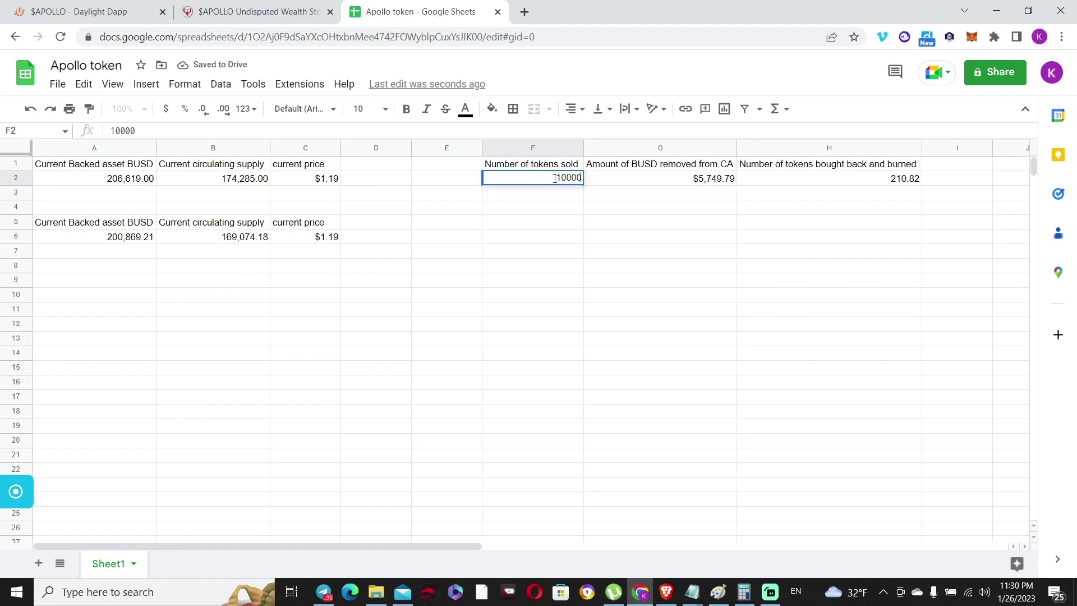
{"action": "key", "text": "Return"}
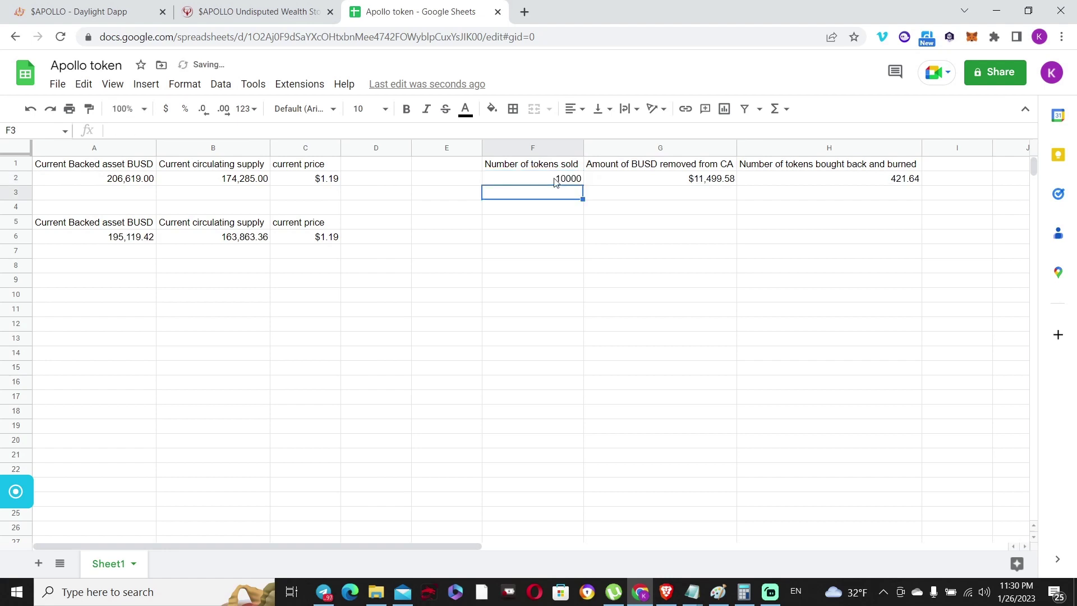
{"action": "left_click", "coordinate": [554, 181]}
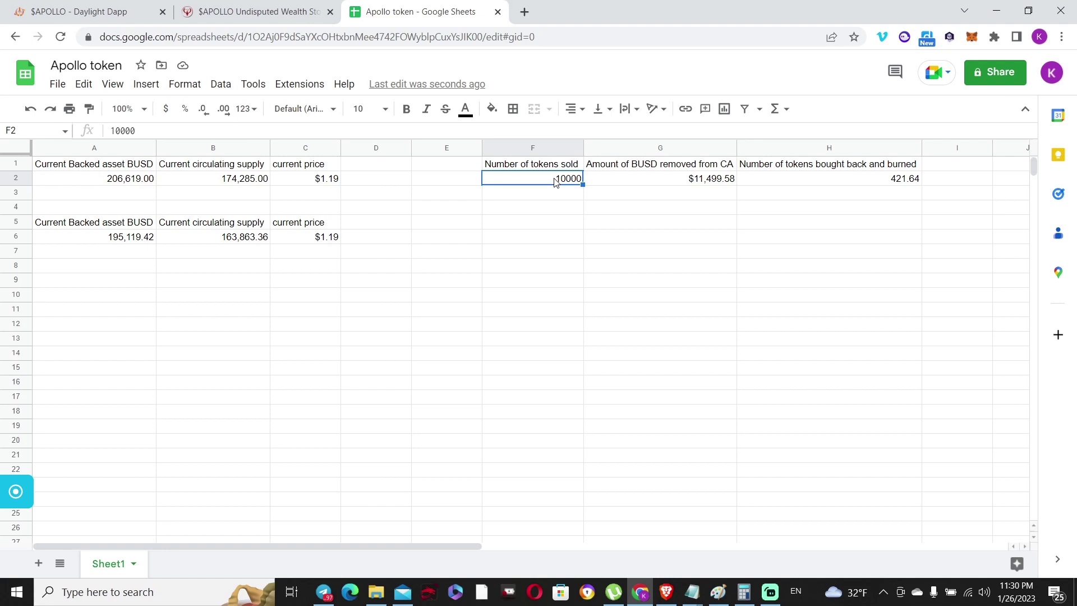
{"action": "type", "text": "100000"}
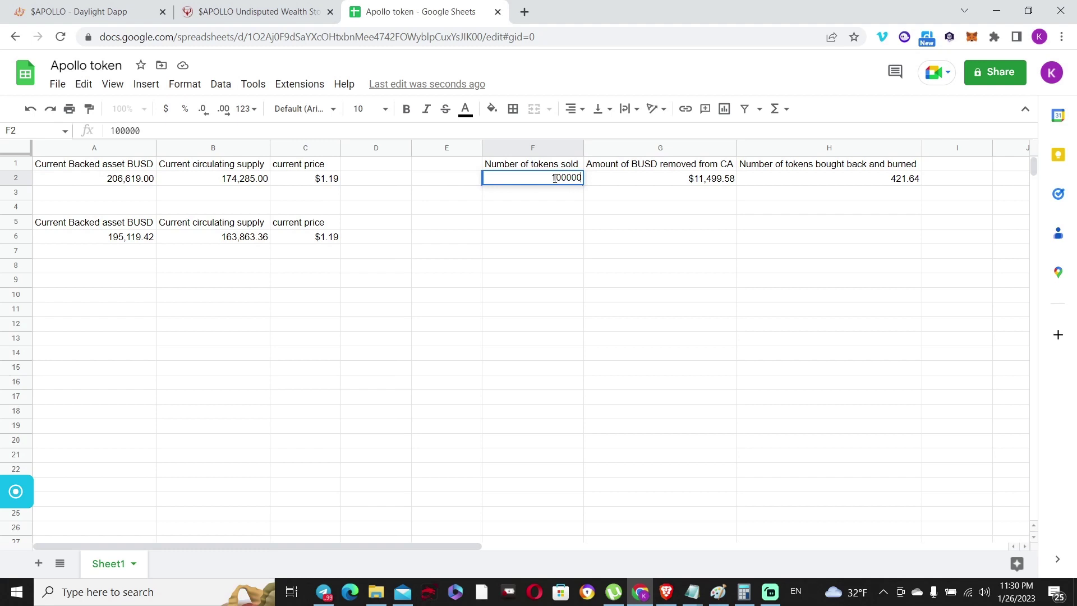
{"action": "key", "text": "Return"}
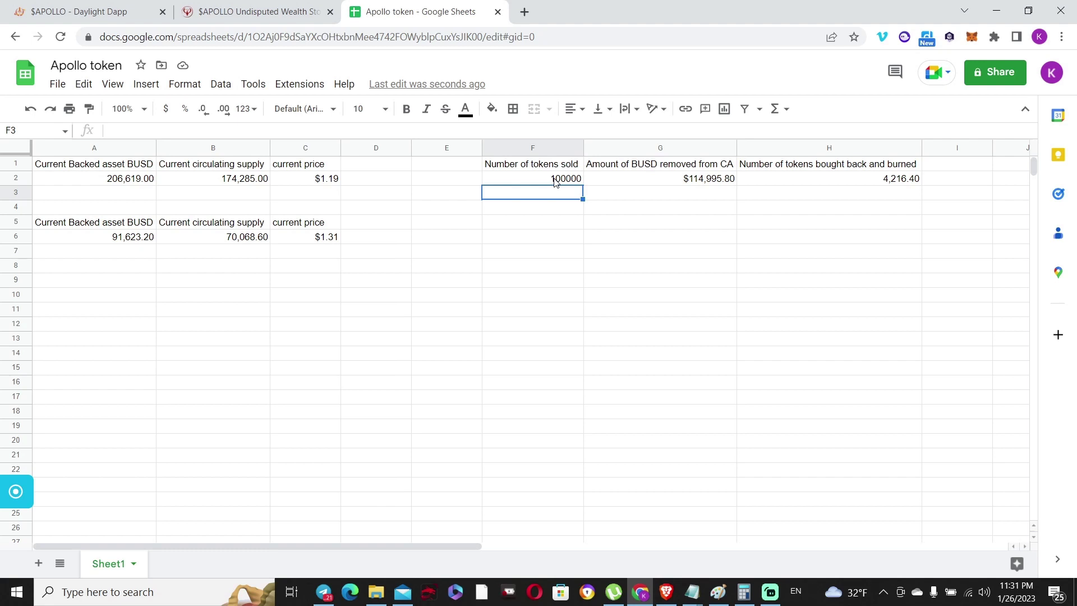
{"action": "left_click", "coordinate": [556, 183]}
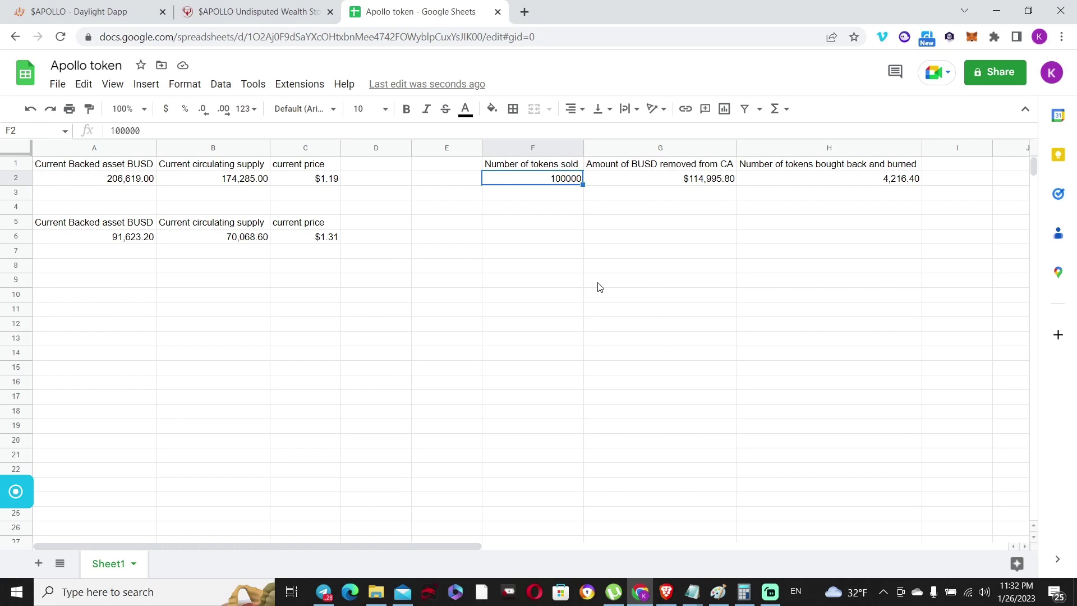
{"action": "left_click", "coordinate": [556, 271]}
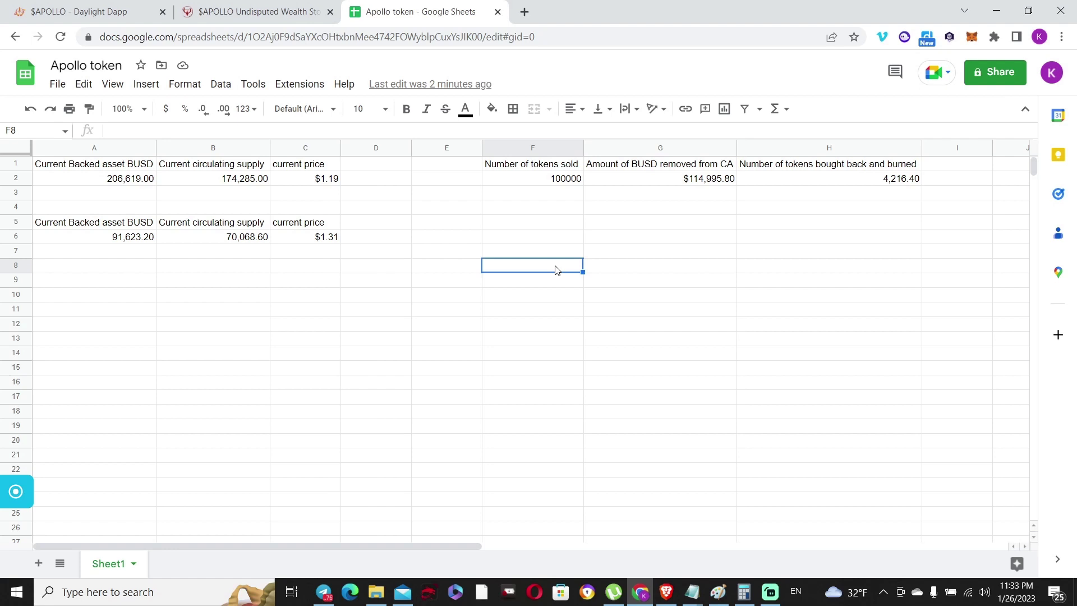
{"action": "left_click", "coordinate": [250, 240]}
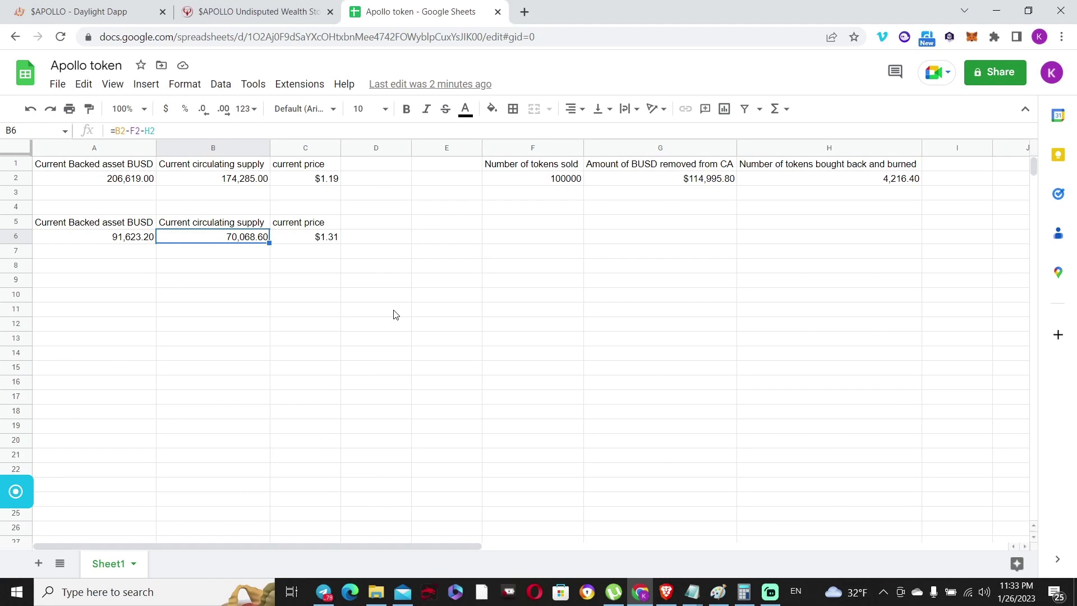
{"action": "left_click", "coordinate": [310, 241]}
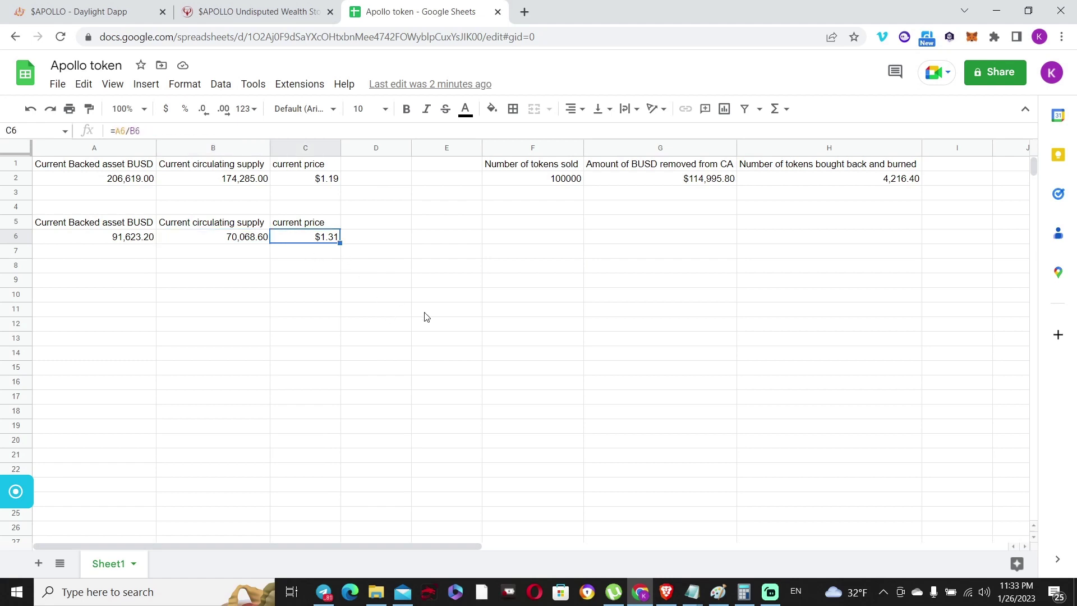
{"action": "left_click", "coordinate": [233, 239]}
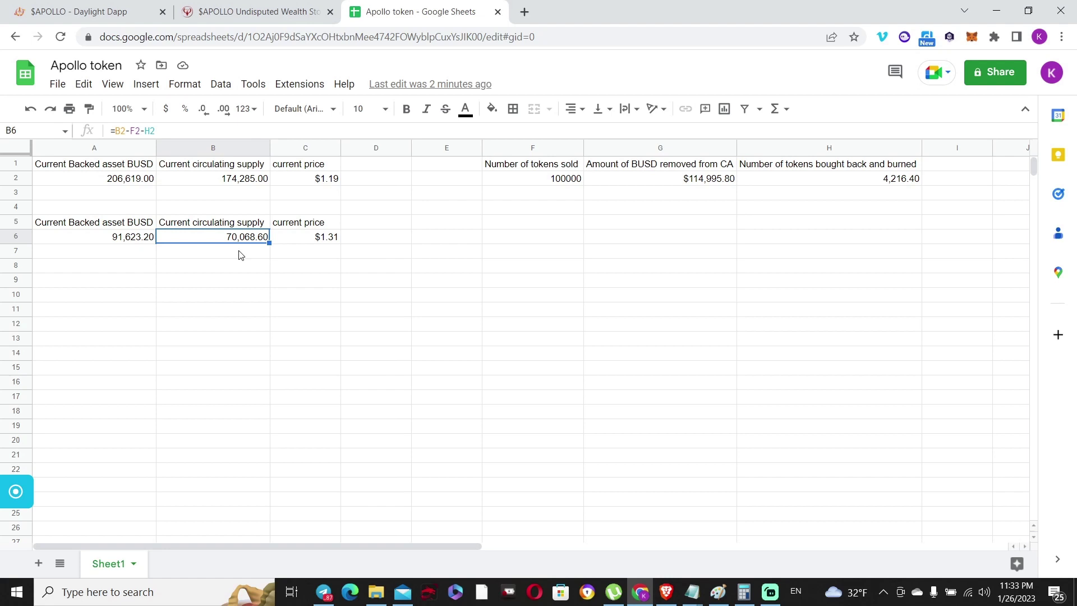
{"action": "left_click", "coordinate": [303, 238]}
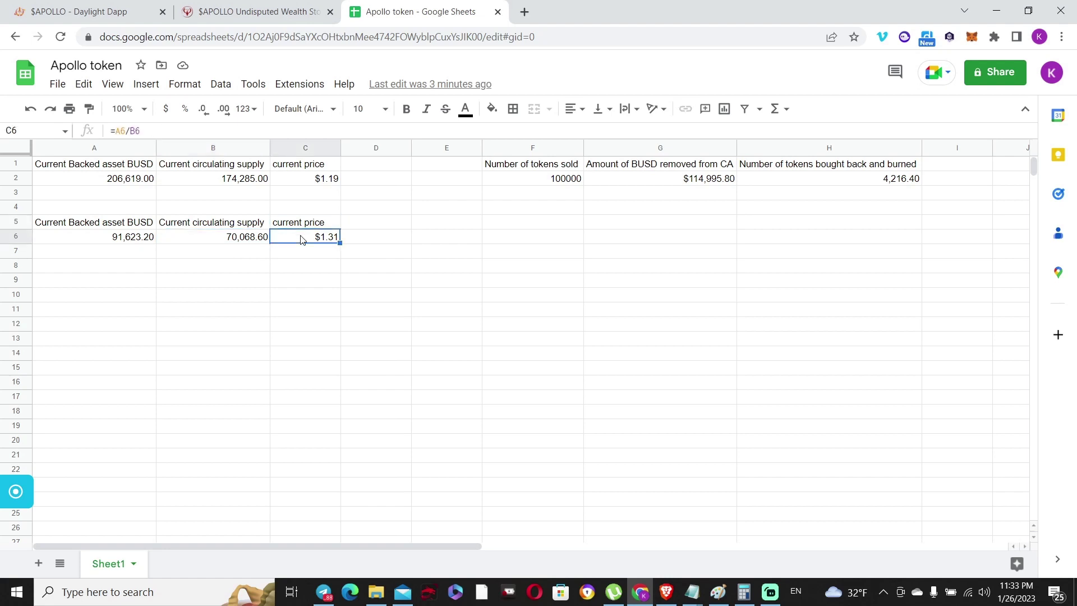
{"action": "left_click", "coordinate": [246, 240]}
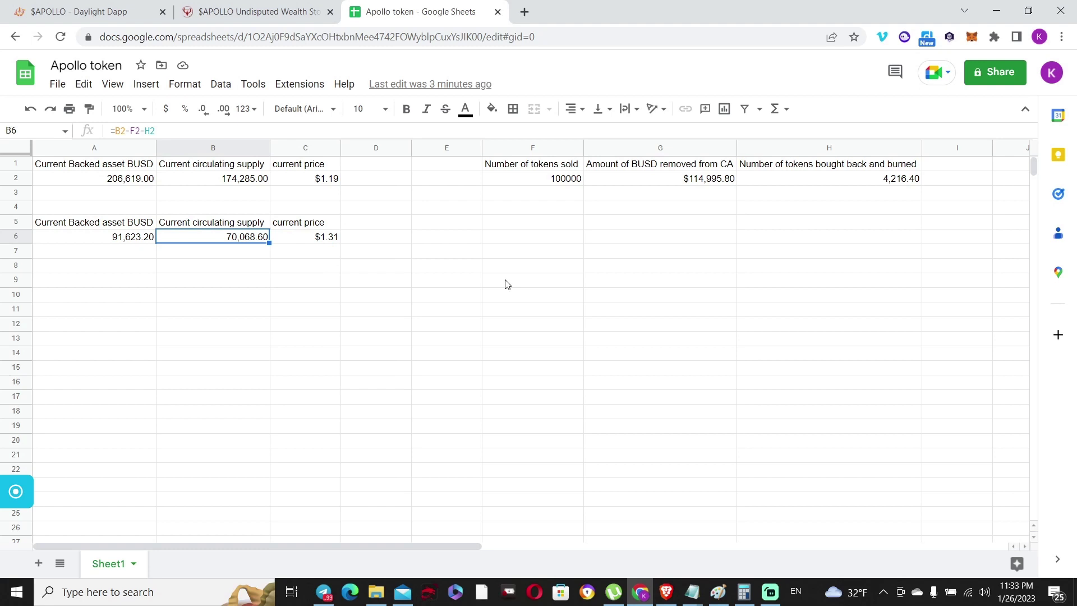